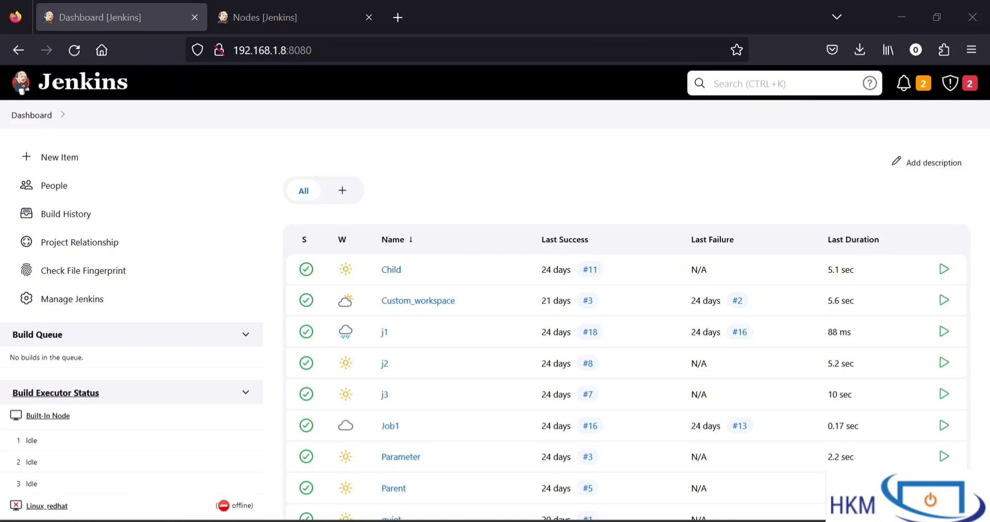
Step: Review the nodes listed on the Manage nodes and clouds page
click(306, 7)
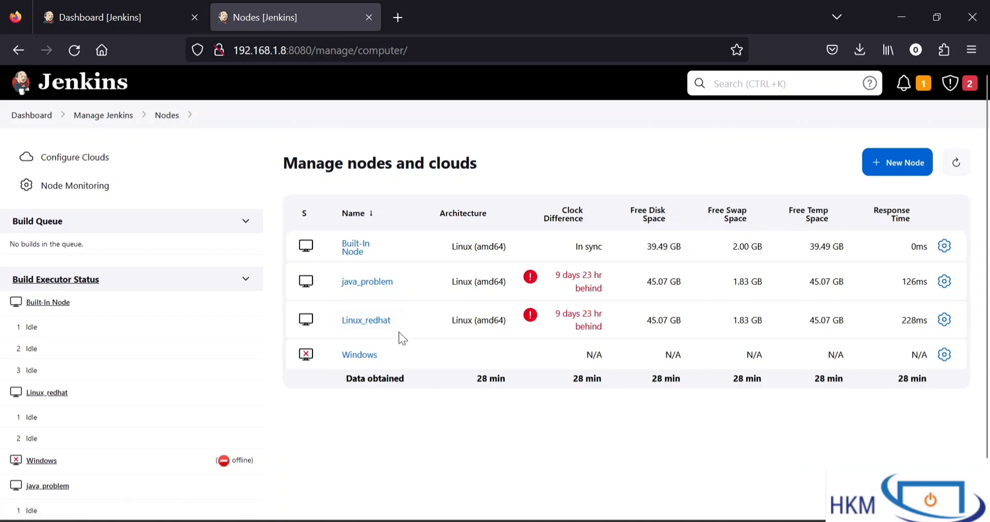
drag(398, 332, 347, 311)
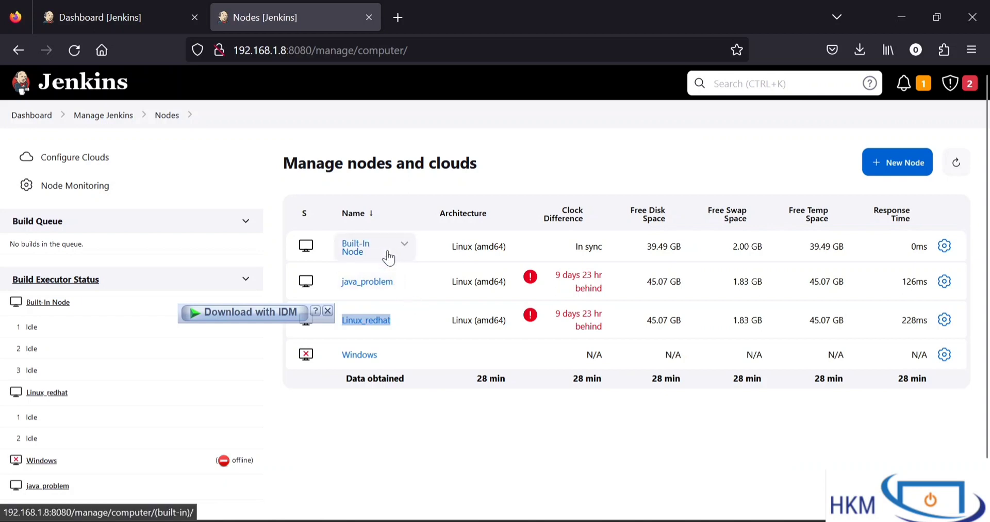
click(273, 245)
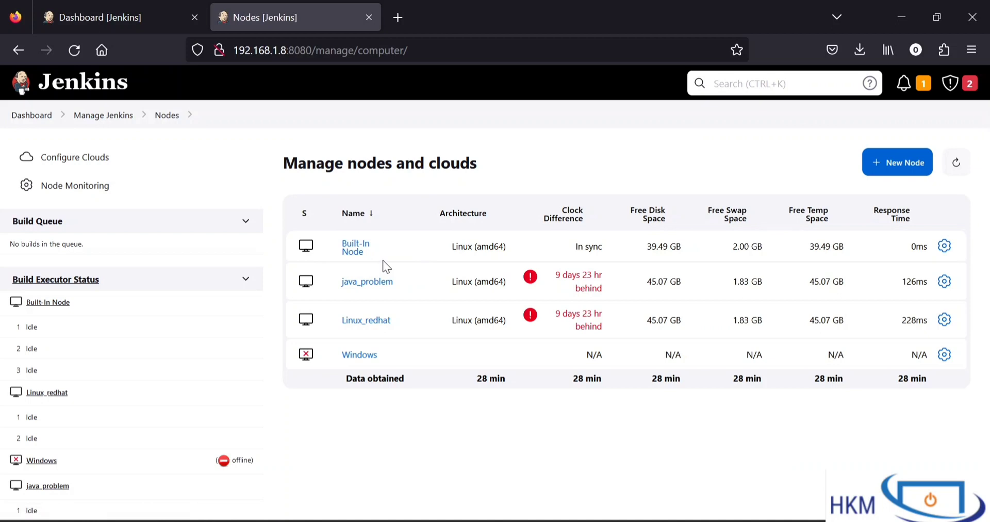
click(77, 16)
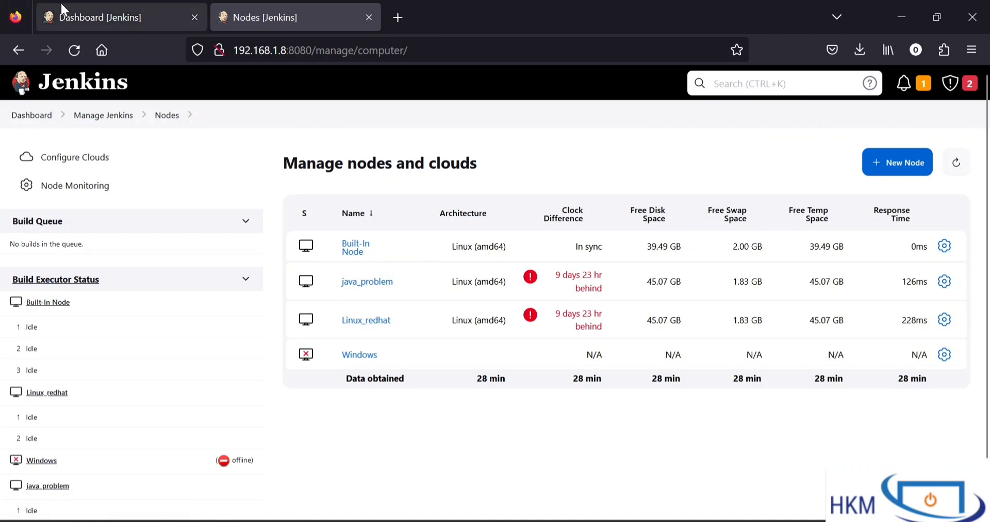
click(259, 27)
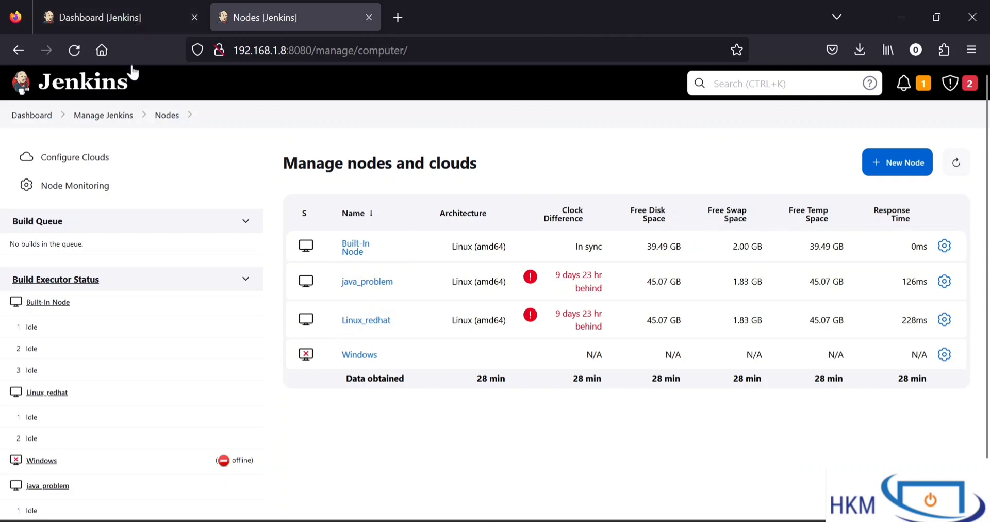
Step: Create a new freestyle project named "Fixed" from the dashboard
click(122, 21)
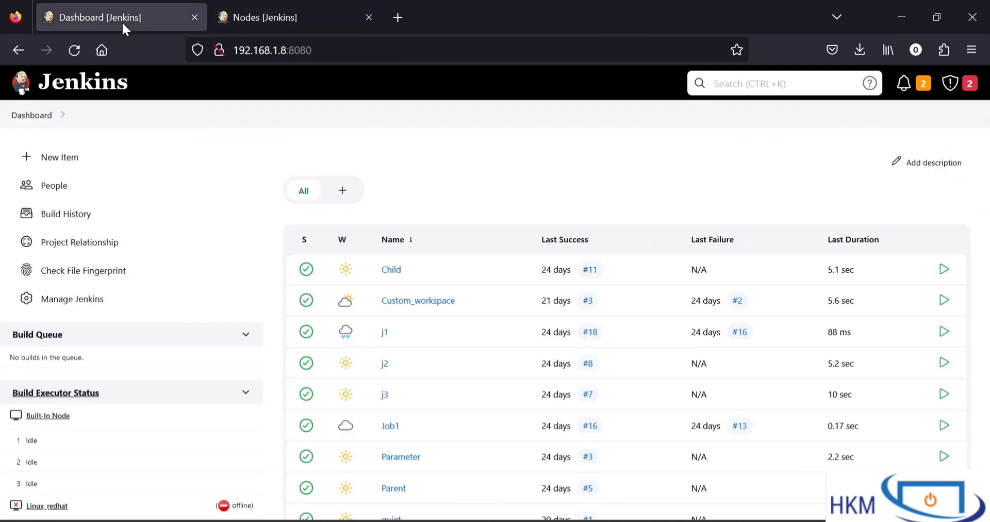
click(62, 157)
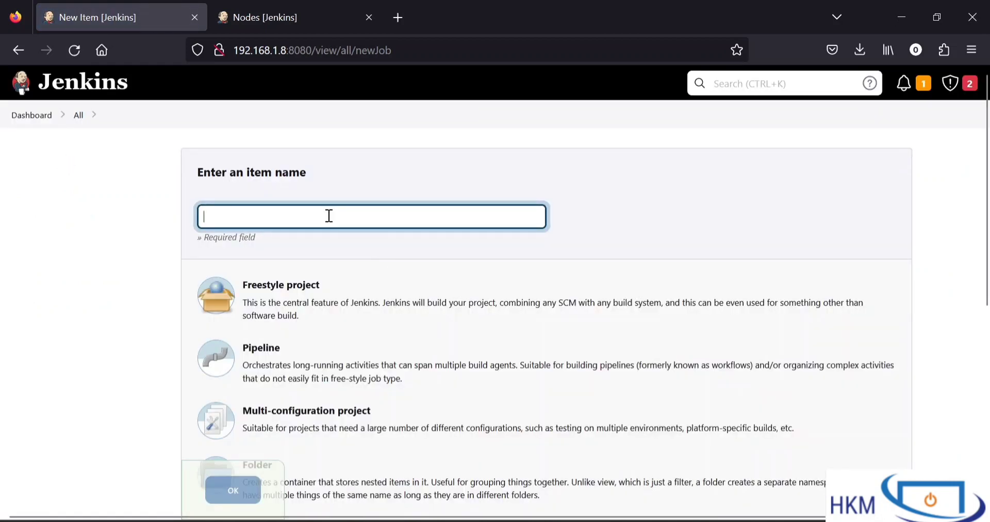
text(Fixed)
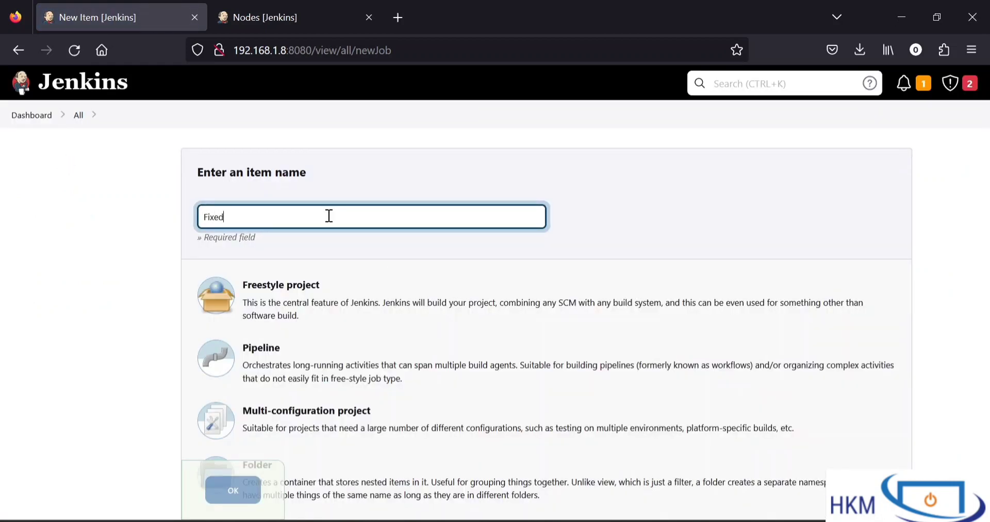
click(283, 309)
scroll(281, 313, down, 2)
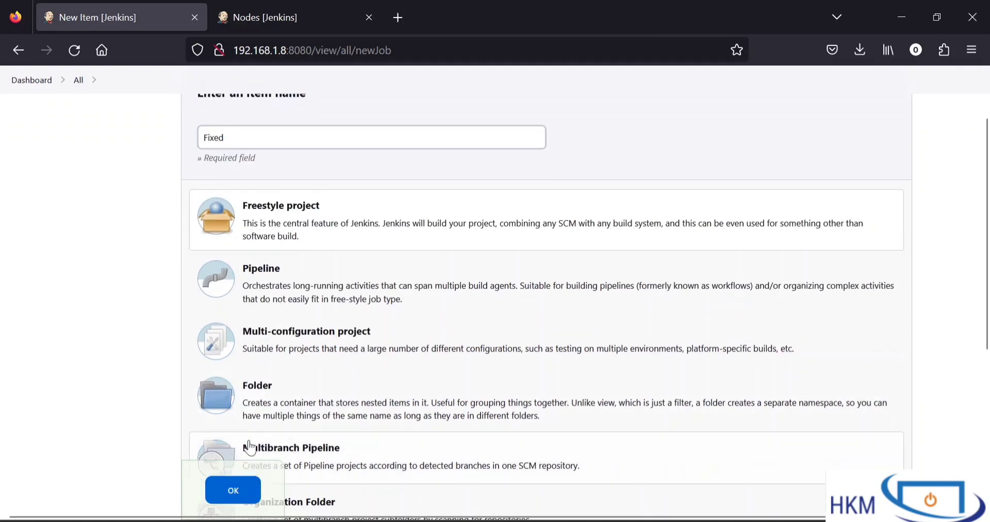
click(240, 488)
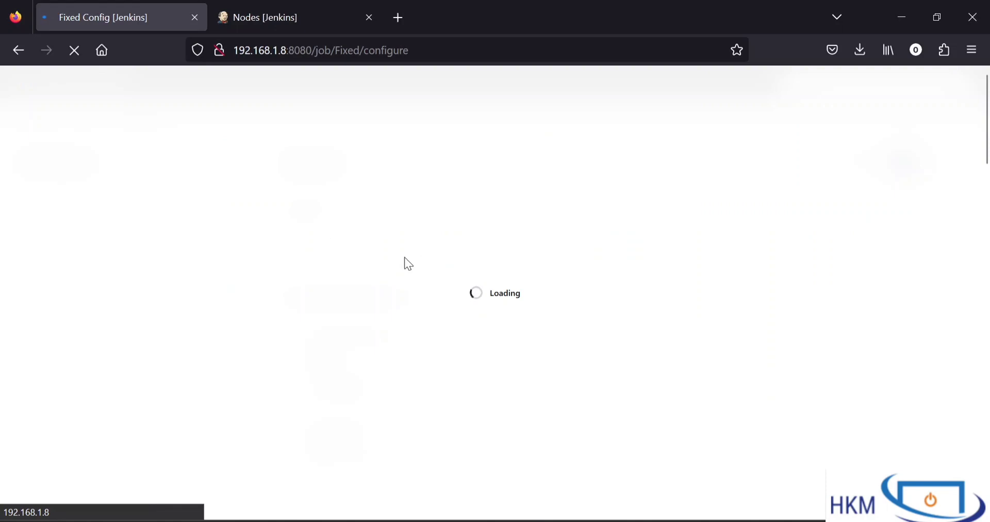
Step: Add an Execute shell build step to the Fixed project with the command "ifconfig enp0s3"
scroll(403, 261, down, 10)
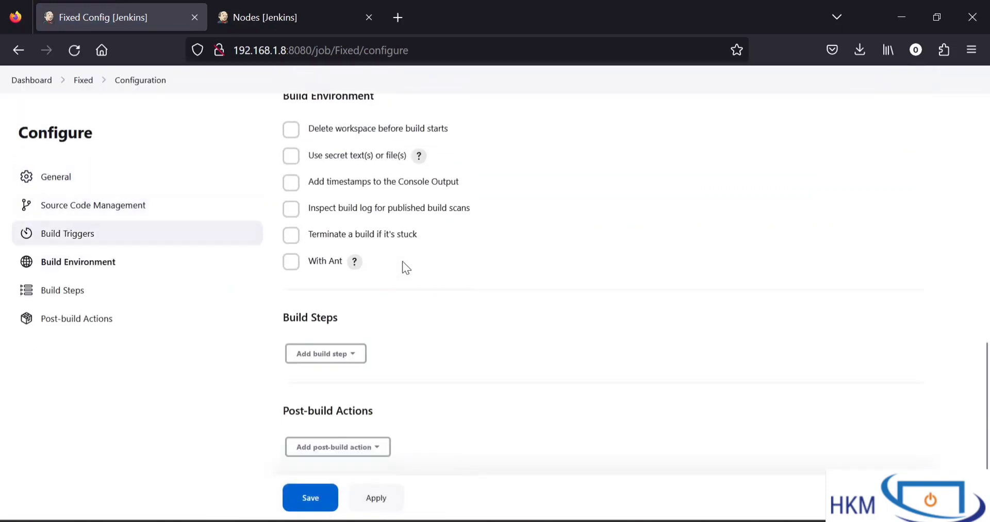
scroll(402, 261, down, 2)
click(349, 300)
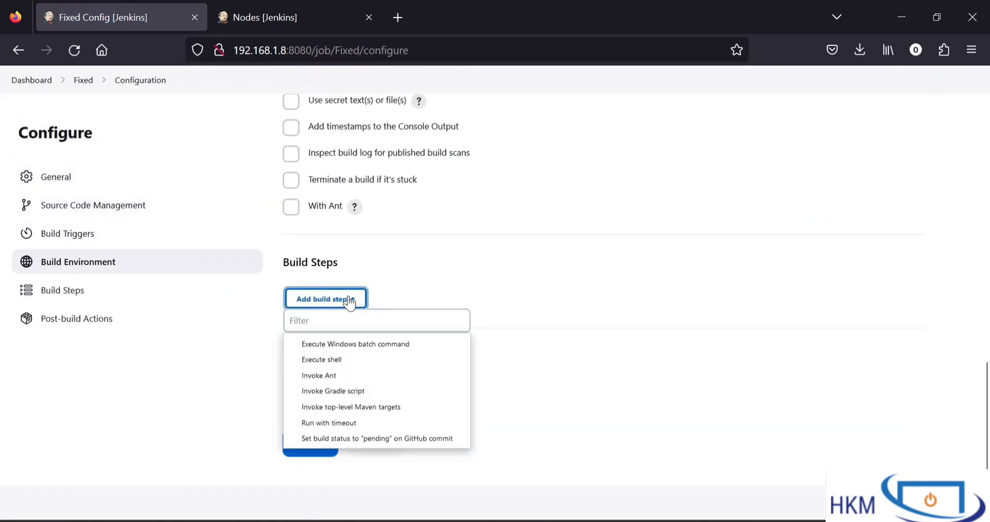
click(343, 359)
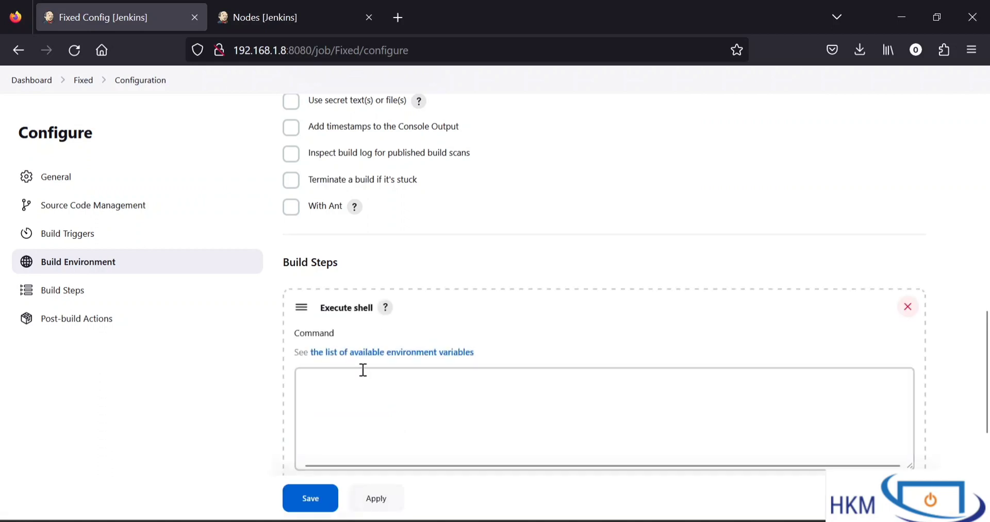
click(359, 391)
text(ifconfi)
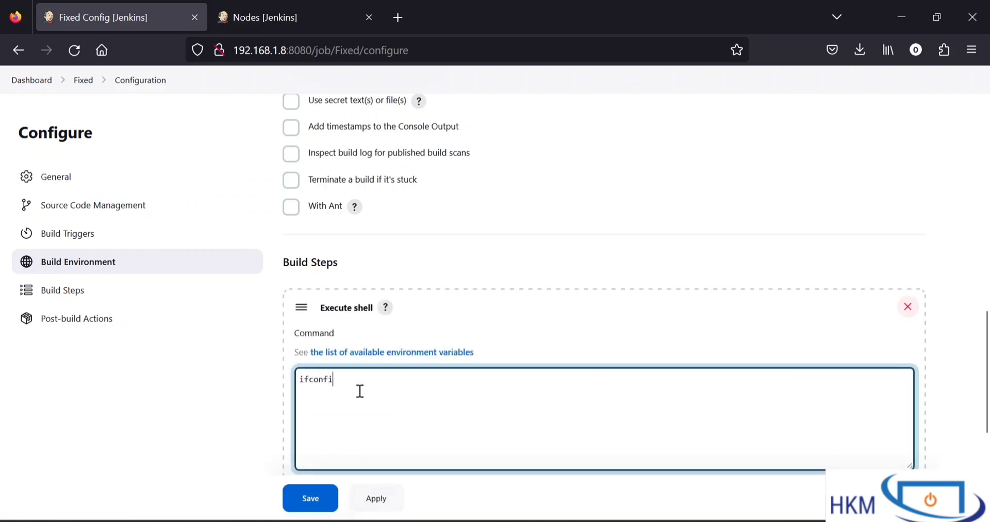
text(g enp0)
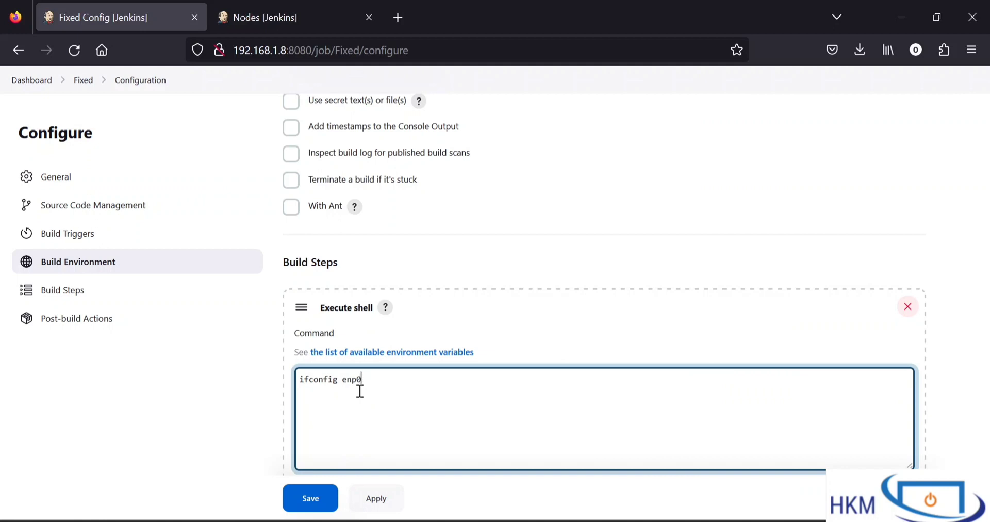
text(s3)
Step: Enable the restriction on where the Fixed project can be run in its general settings
scroll(396, 191, up, 10)
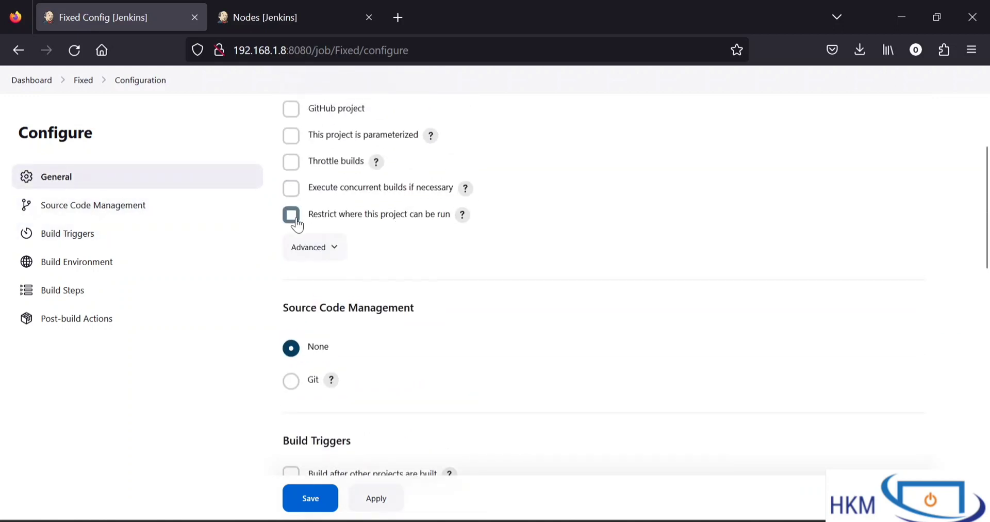
drag(309, 221, 441, 223)
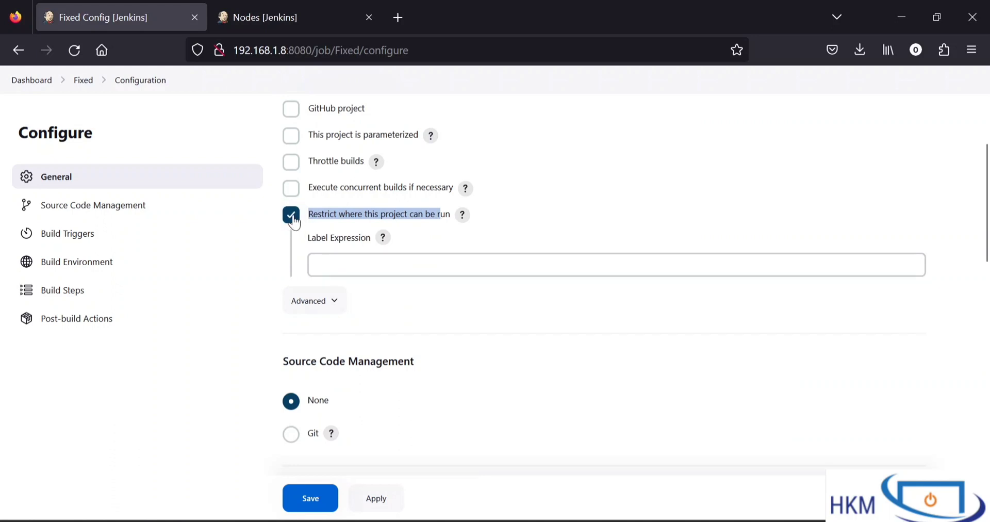
click(338, 269)
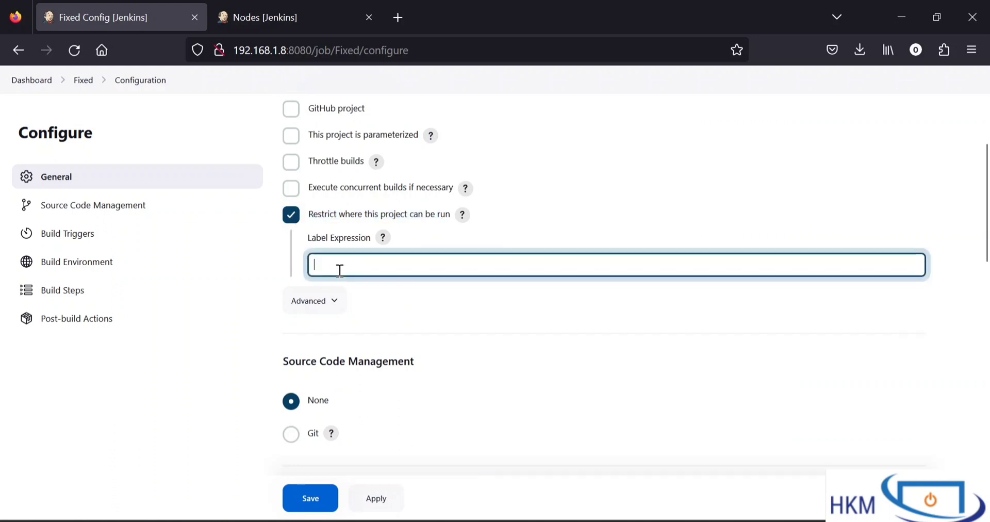
drag(329, 237, 347, 237)
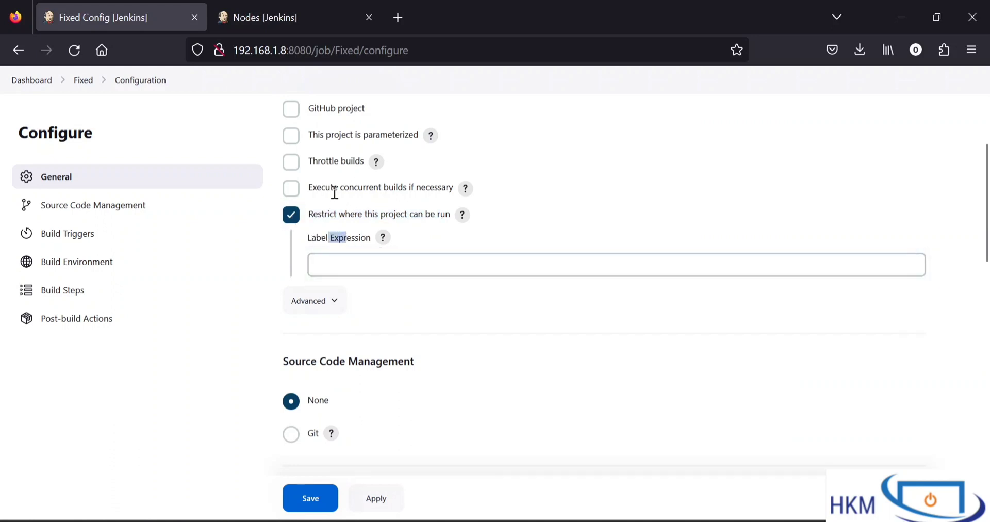
Step: Open the Built-In Node's configuration separately from the nodes list, set its label to "master", and save it
click(294, 20)
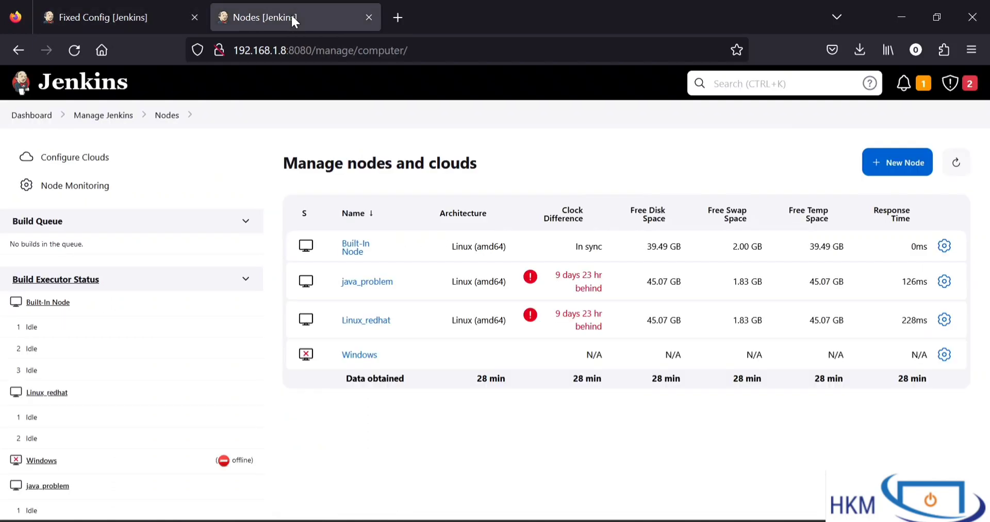
right_click(355, 252)
click(373, 265)
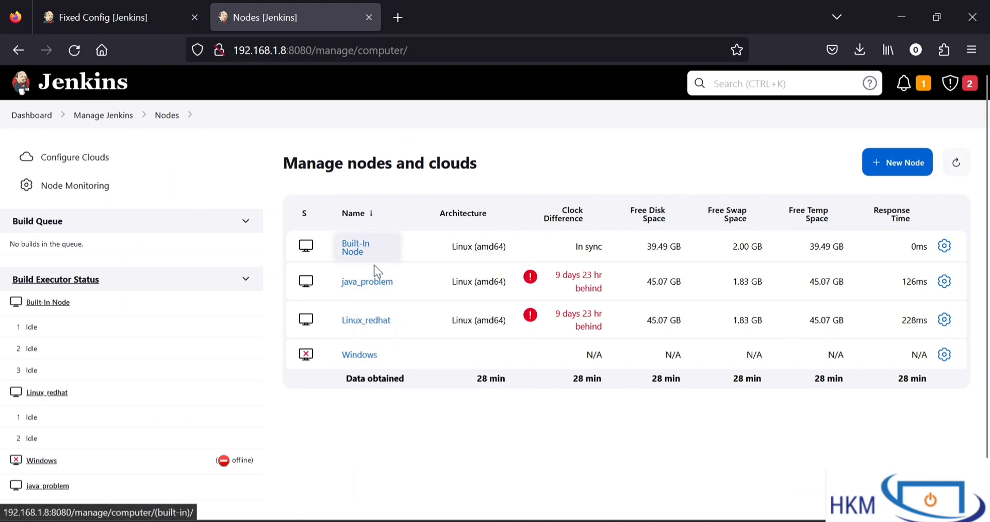
click(452, 20)
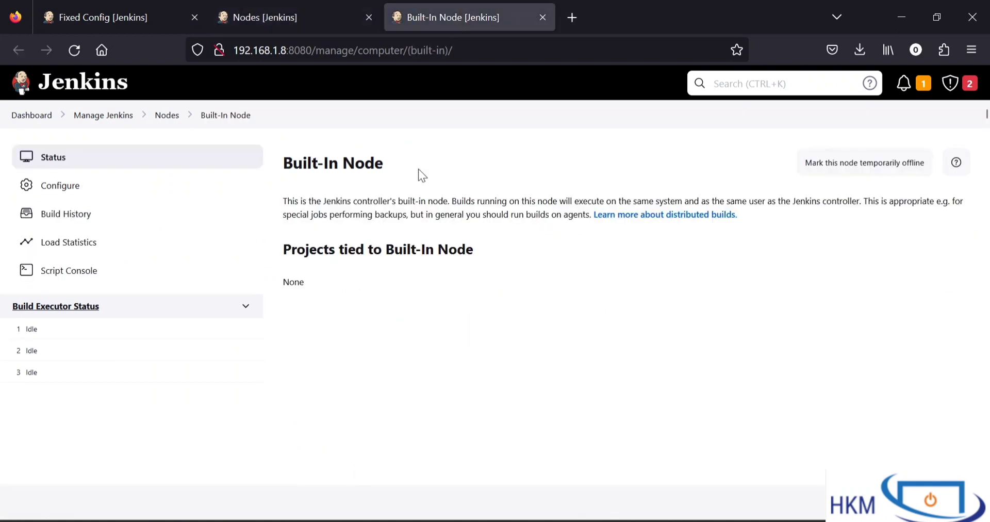
click(51, 190)
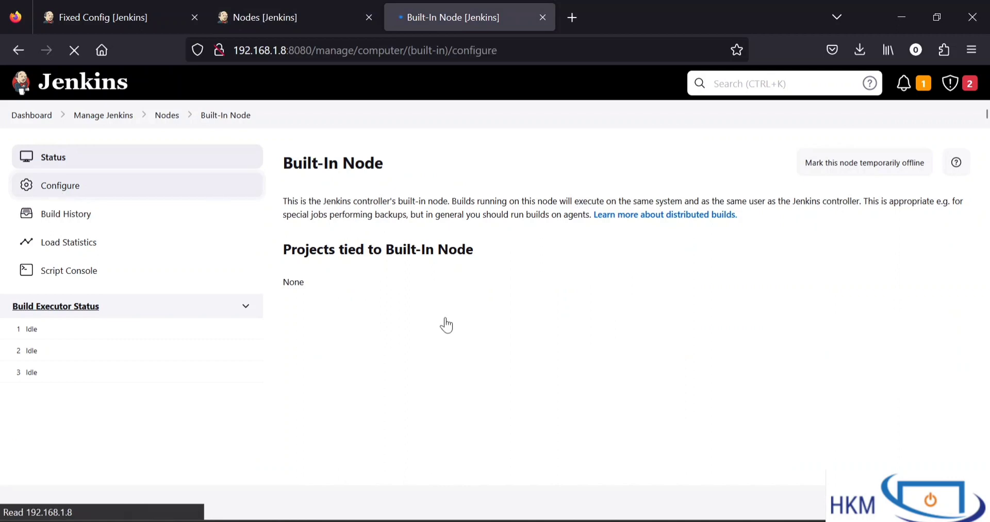
click(320, 247)
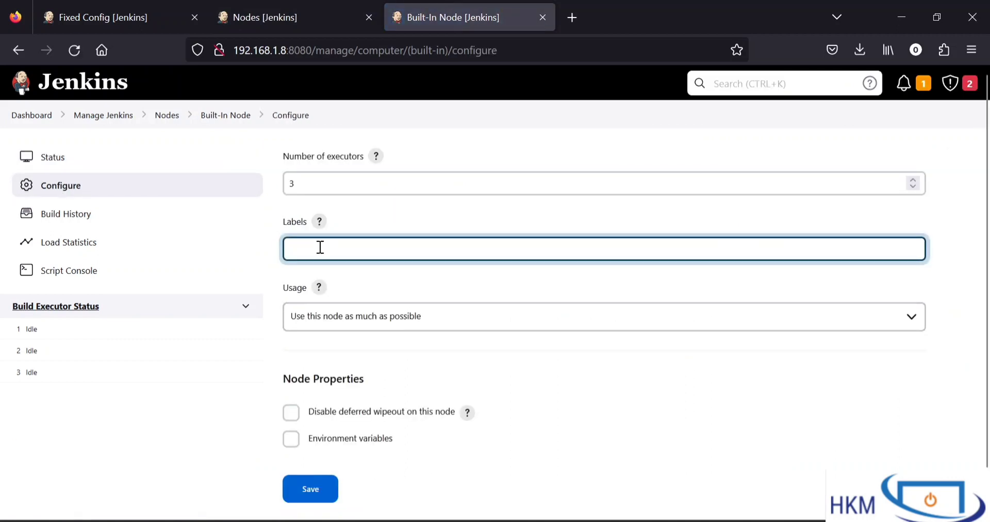
text(master)
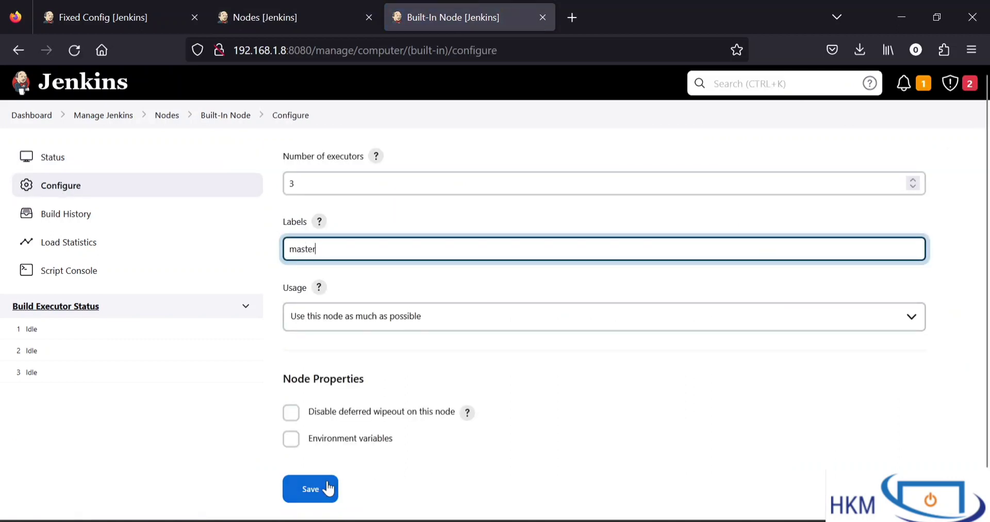
click(328, 488)
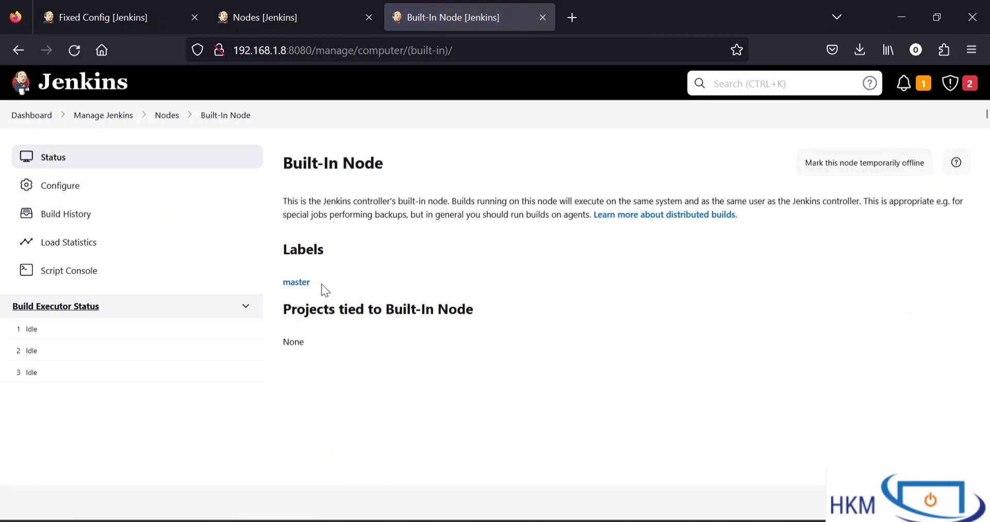
drag(315, 284, 264, 274)
Step: Open the Linux_redhat agent separately from the nodes list and check its label
click(285, 13)
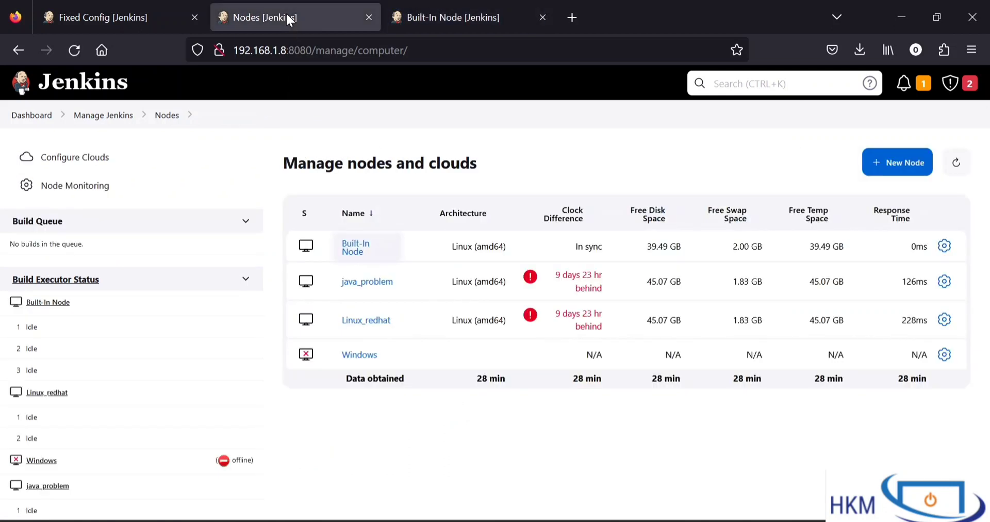
right_click(353, 321)
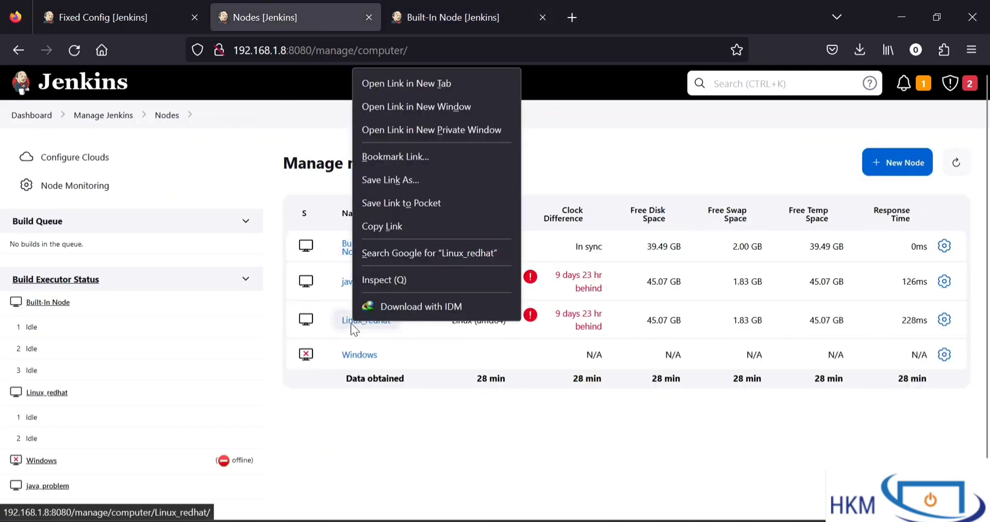
click(400, 79)
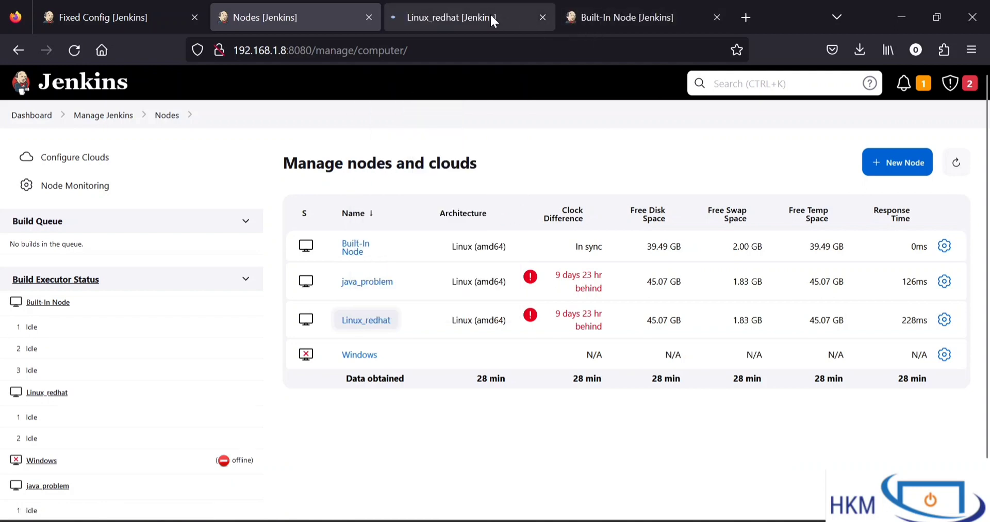
click(490, 13)
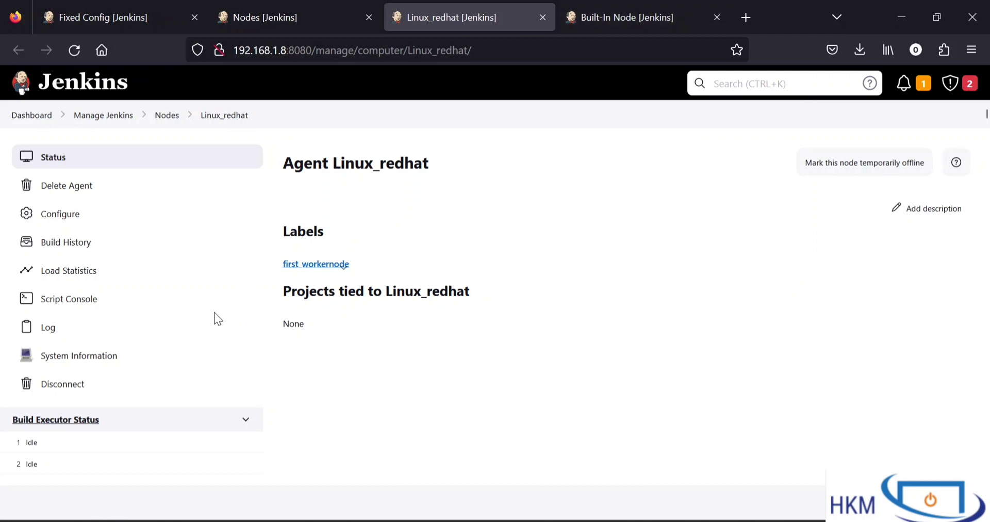
Step: Set the Fixed project's label expression to "master"
click(133, 16)
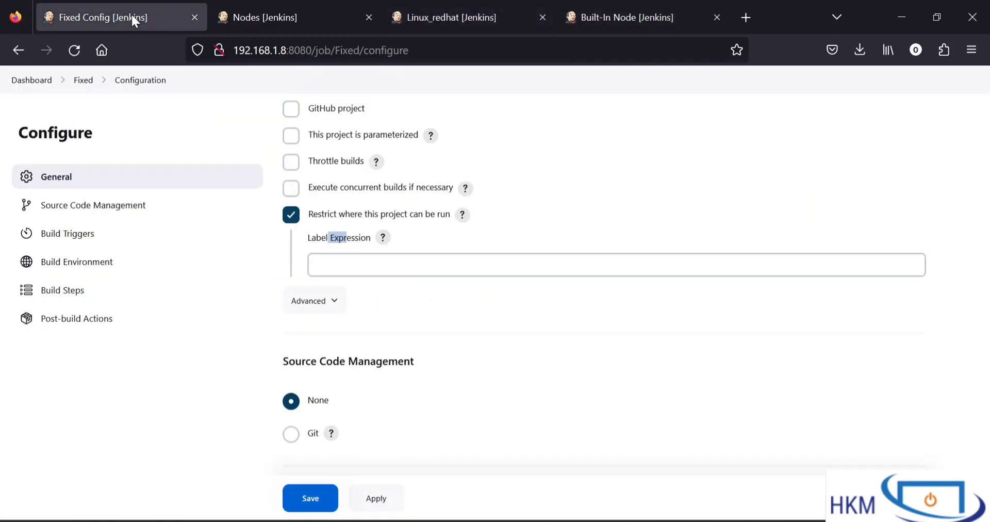
click(354, 254)
text(master)
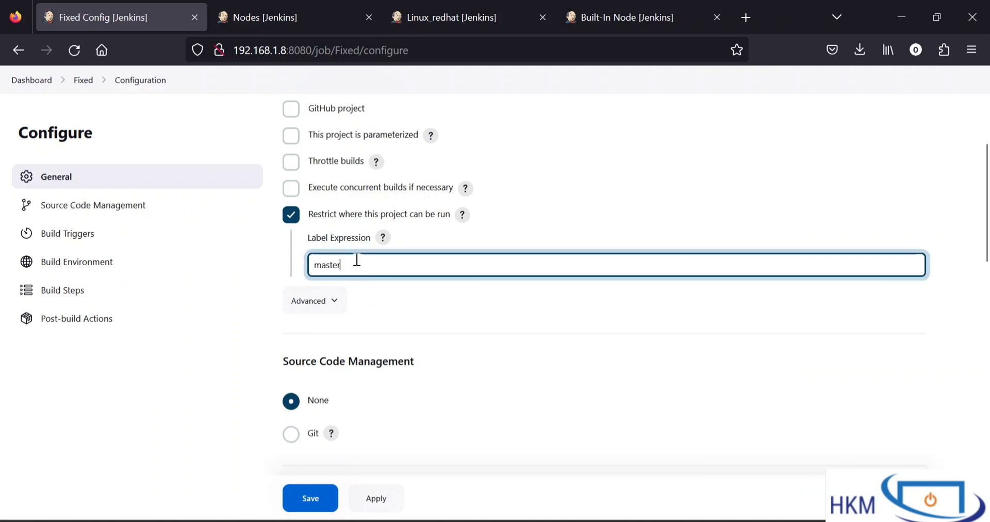
Step: Compare the Fixed project's label expression with the label on the Built-In Node's status page
drag(356, 262, 301, 249)
click(623, 21)
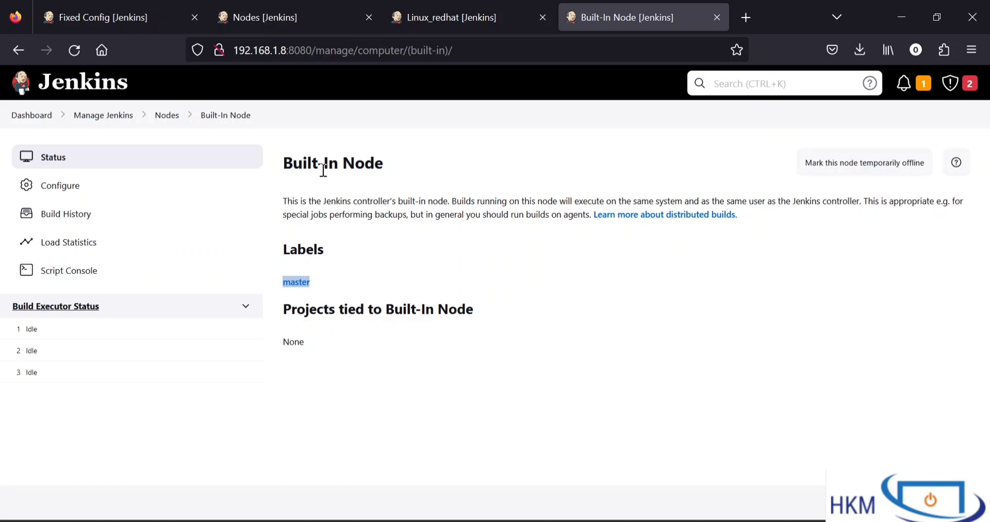
drag(328, 162, 450, 284)
click(449, 284)
click(72, 18)
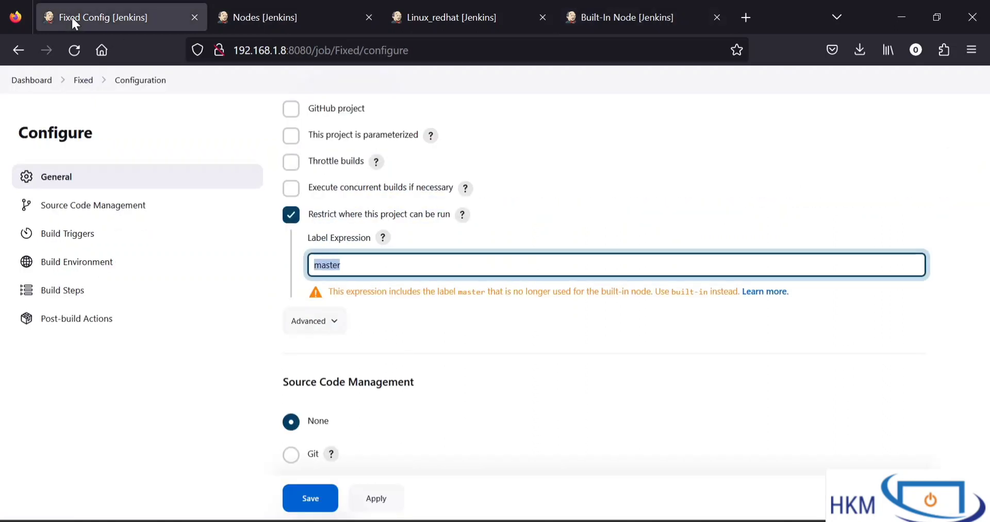
click(359, 302)
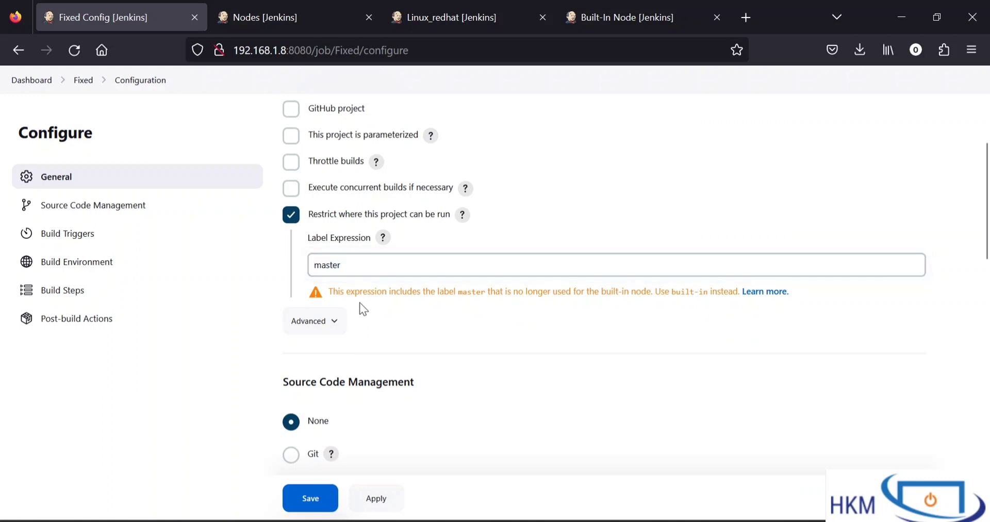
Step: Replace the Fixed project's label expression with the suggested "built-in" and save the configuration
drag(360, 292, 693, 293)
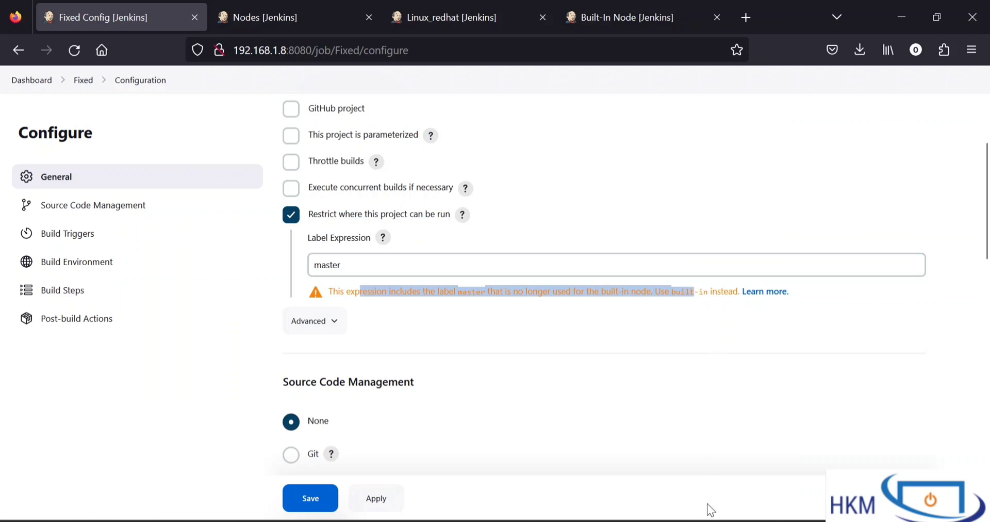
click(495, 265)
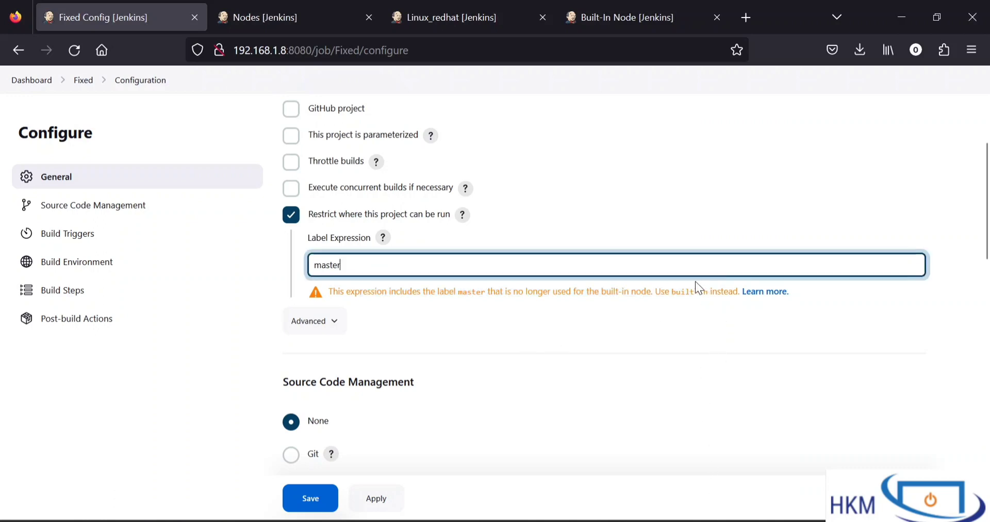
drag(670, 291, 709, 297)
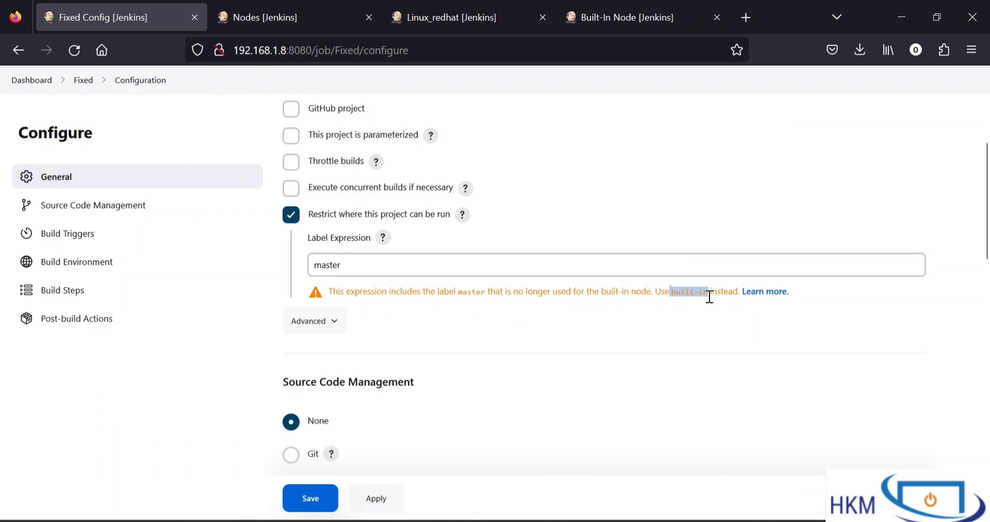
double_click(334, 266)
key(ctrl+v)
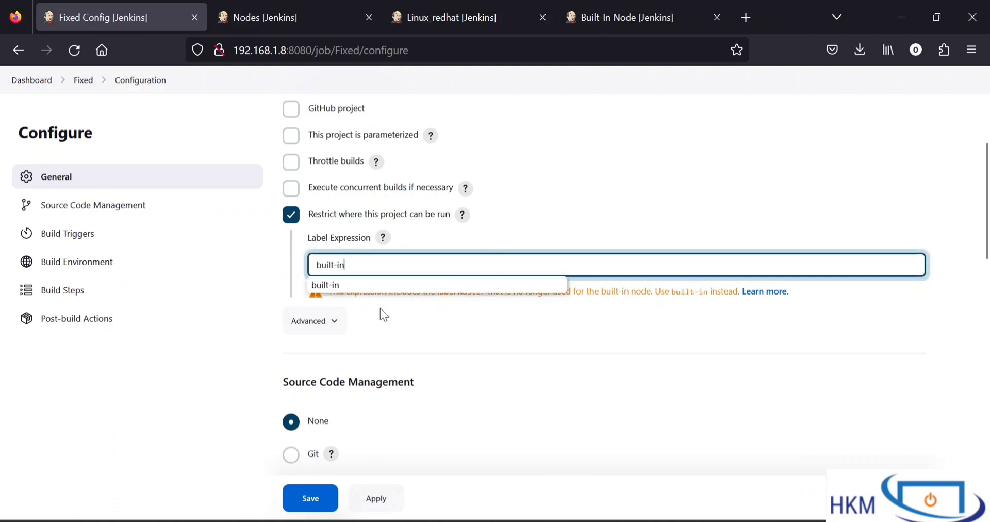
click(380, 308)
drag(361, 264, 289, 267)
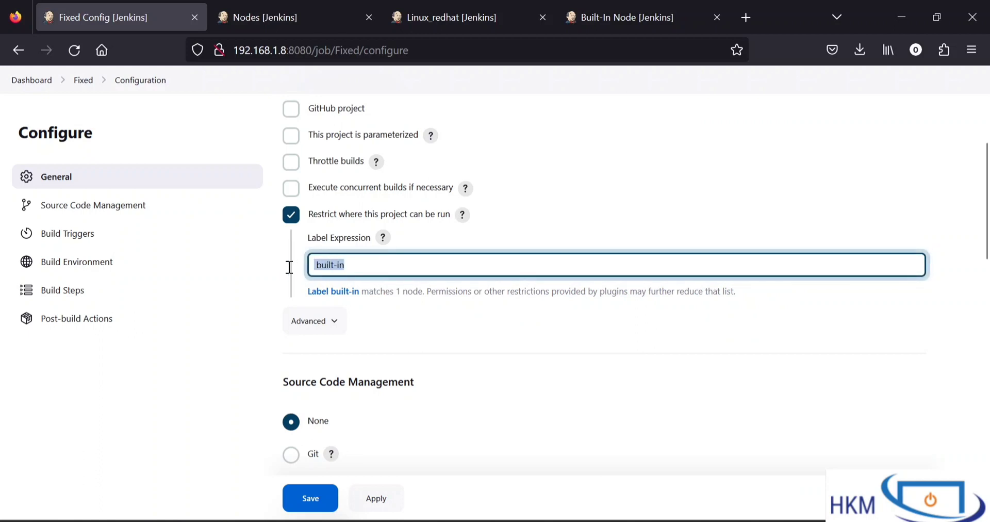
click(358, 265)
click(310, 498)
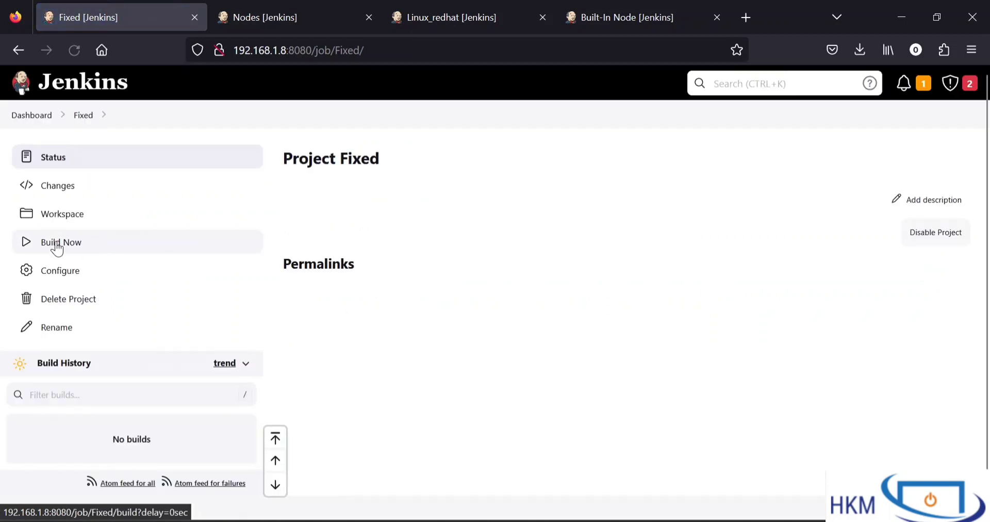
Step: Run a build of the Fixed project and open build #1 in a separate browser tab
click(57, 247)
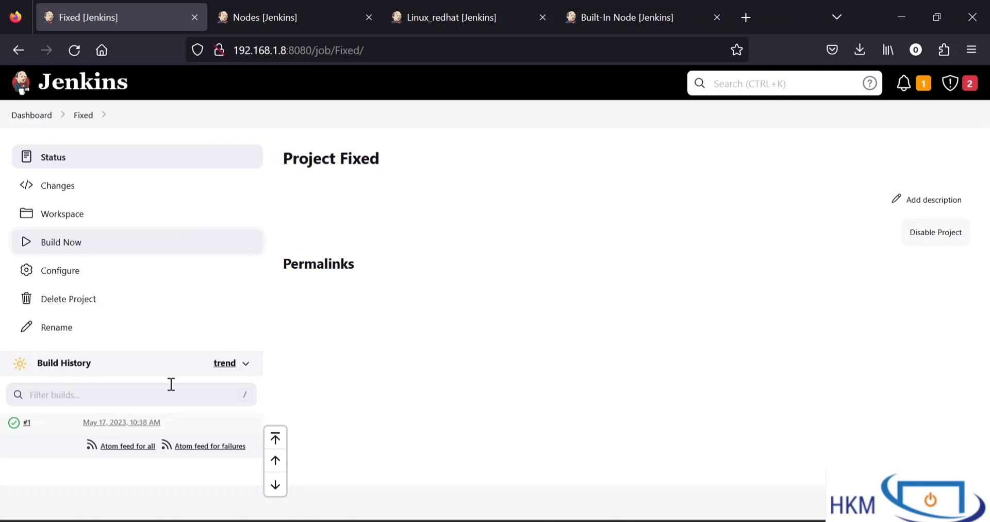
right_click(24, 422)
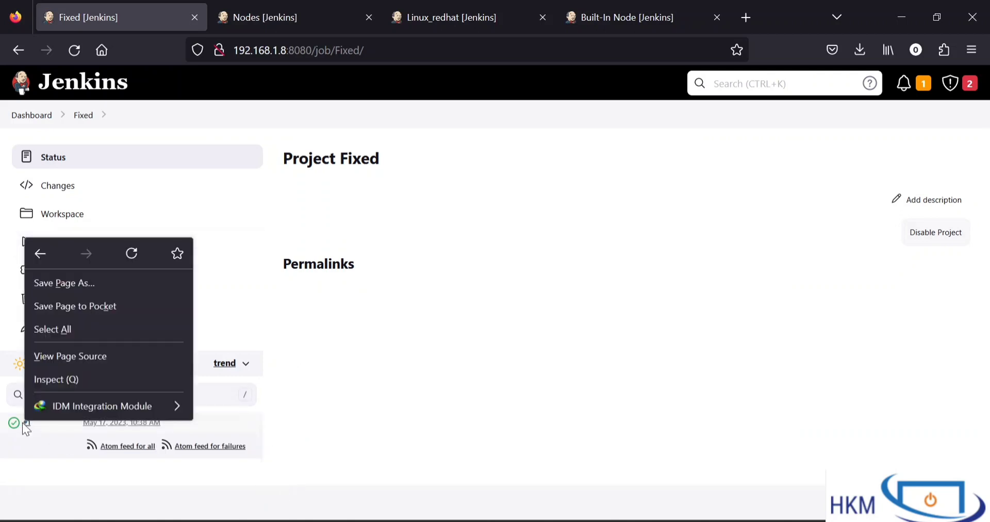
click(50, 466)
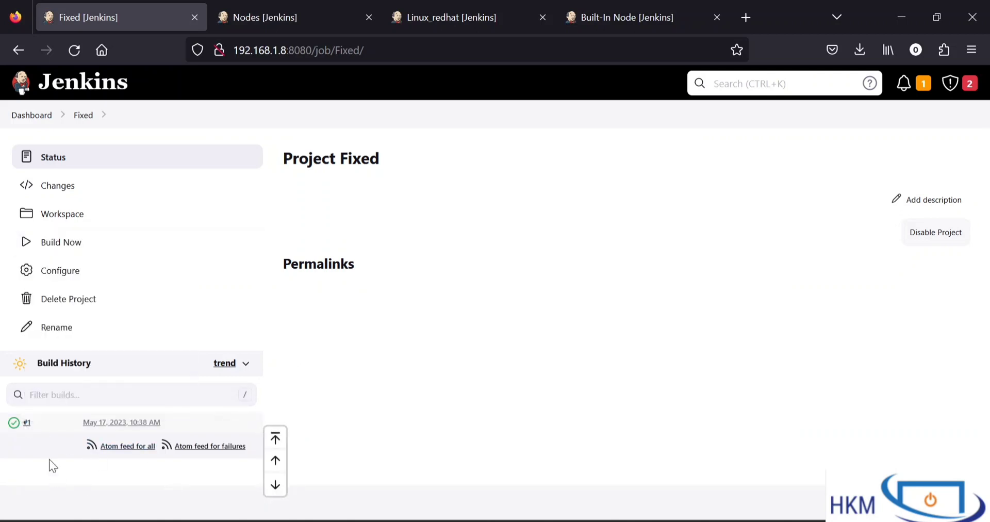
right_click(27, 423)
click(80, 184)
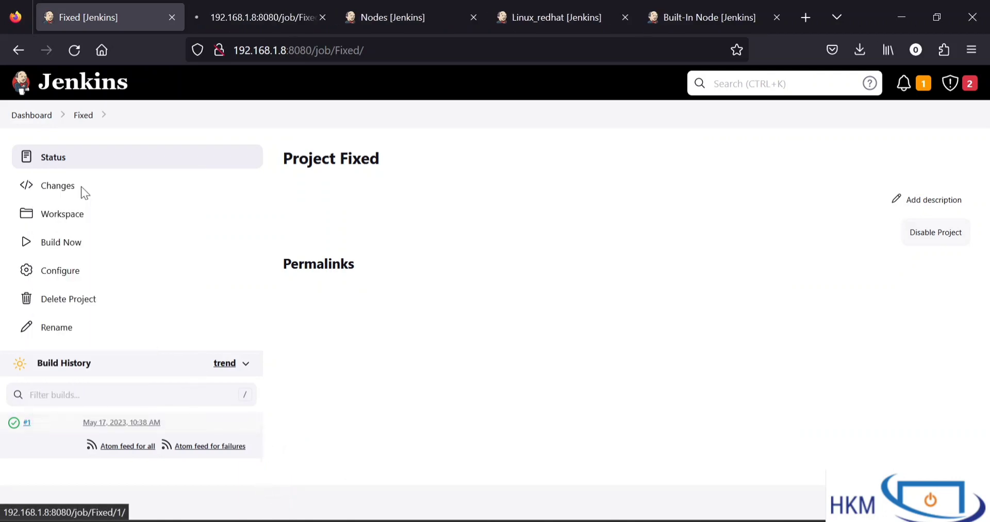
click(210, 23)
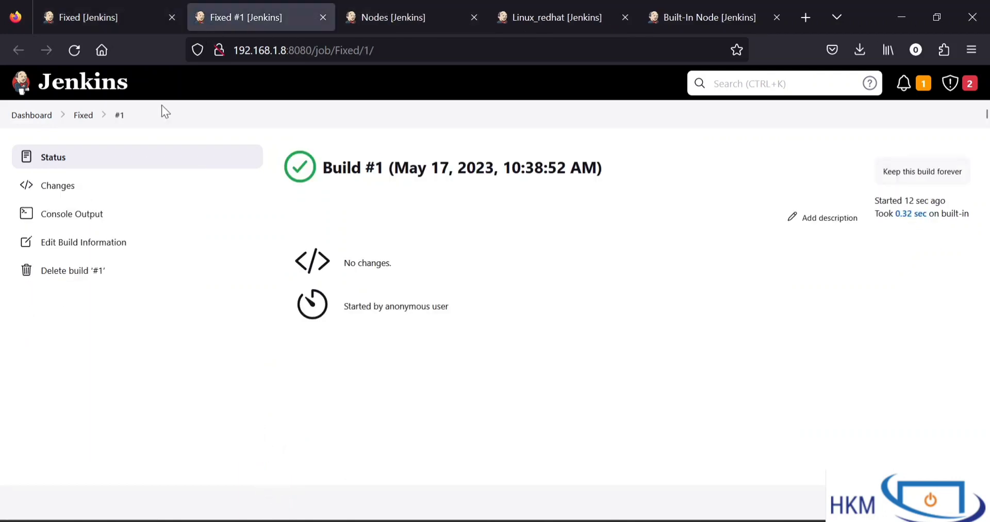
Step: Open the console output of build #1 and check the inet address reported by ifconfig
click(57, 221)
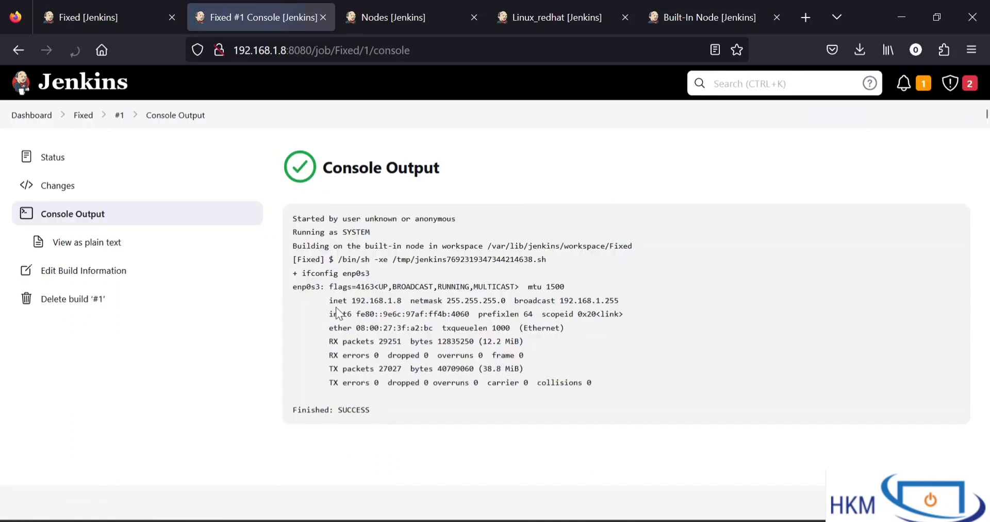
drag(334, 313, 357, 303)
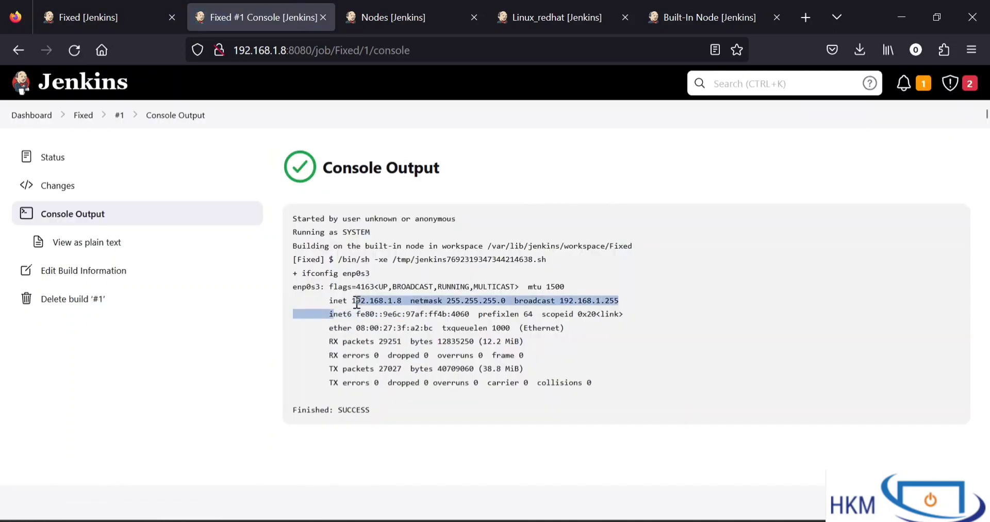
click(355, 303)
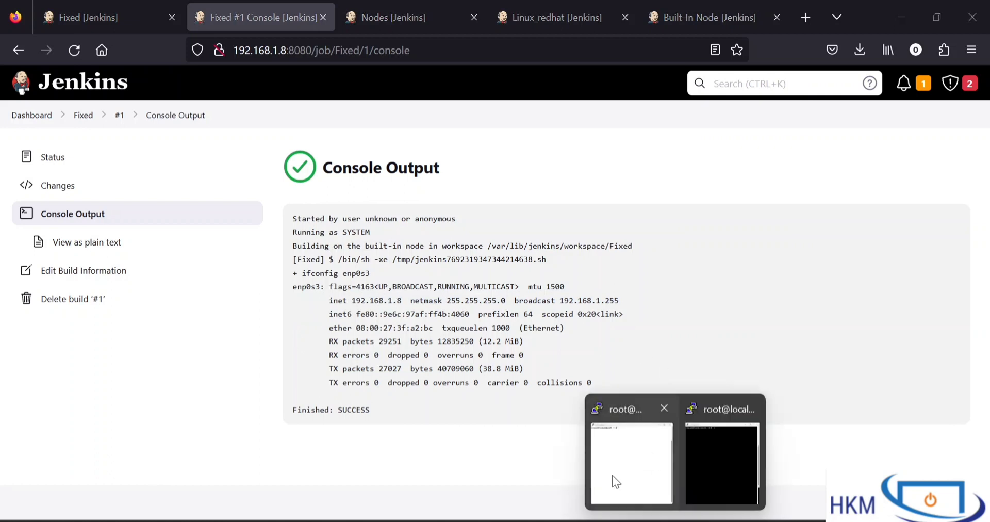
Step: Switch to the white-background root terminal and check the Jenkins service with "systemctl status jenkins"
click(612, 474)
text(syt)
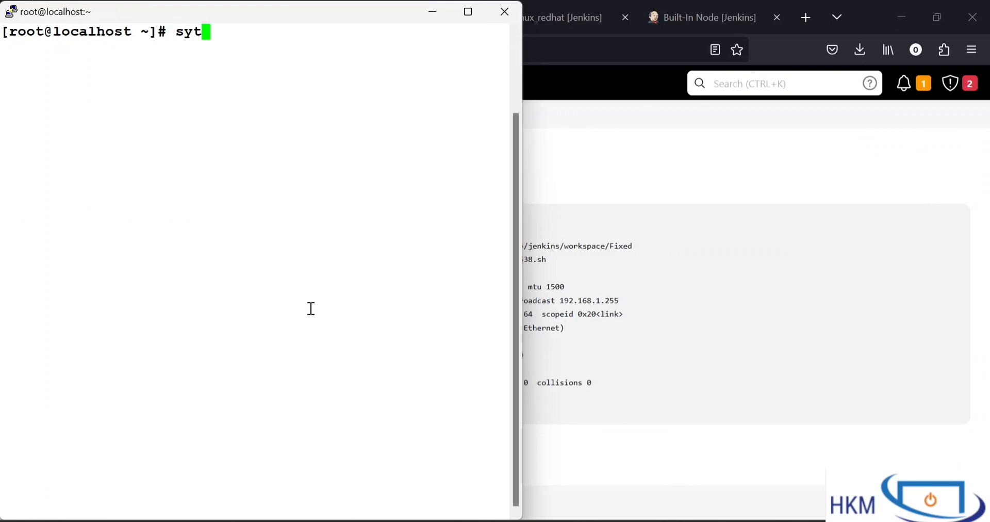
text(emctl status jenkins)
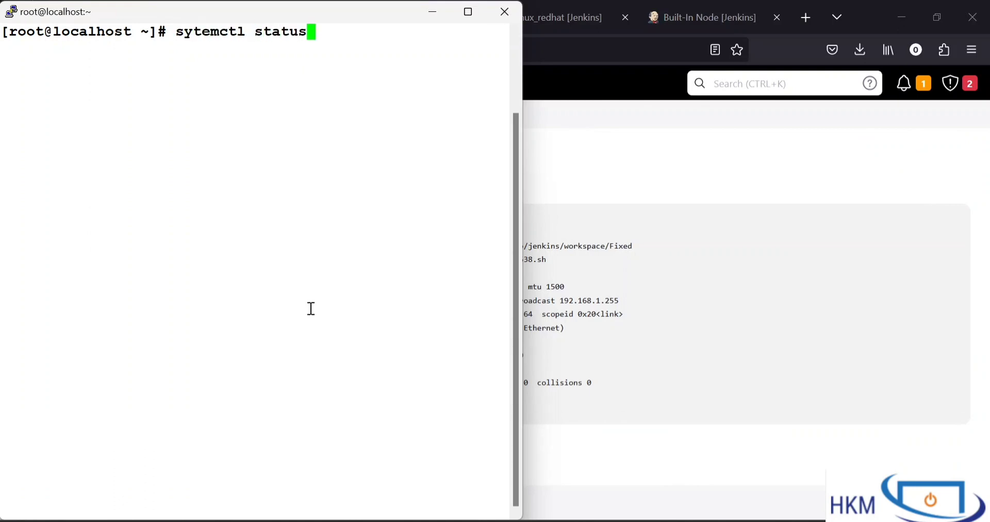
key(Return)
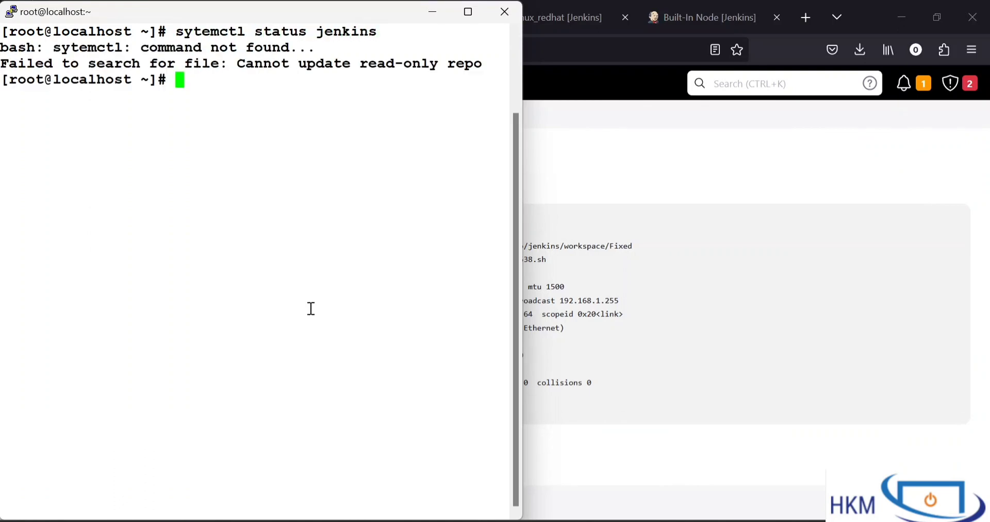
key(Up)
key(Left)
key(Left)
key(Left)
key(Left)
key(Left)
key(Left)
key(Left)
key(Left)
key(Left)
key(Left)
key(Left)
key(Left)
key(Left)
key(Left)
key(Left)
key(Left)
key(Left)
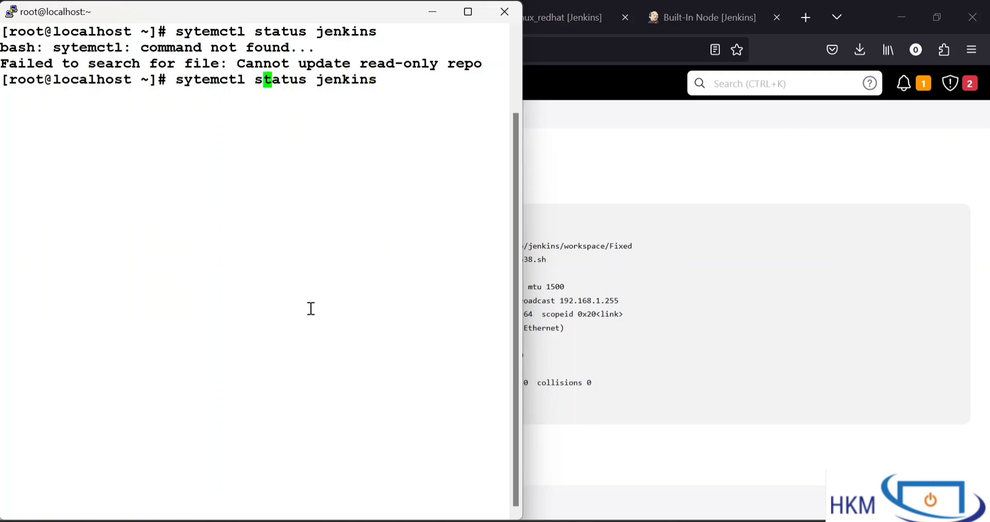
text(s)
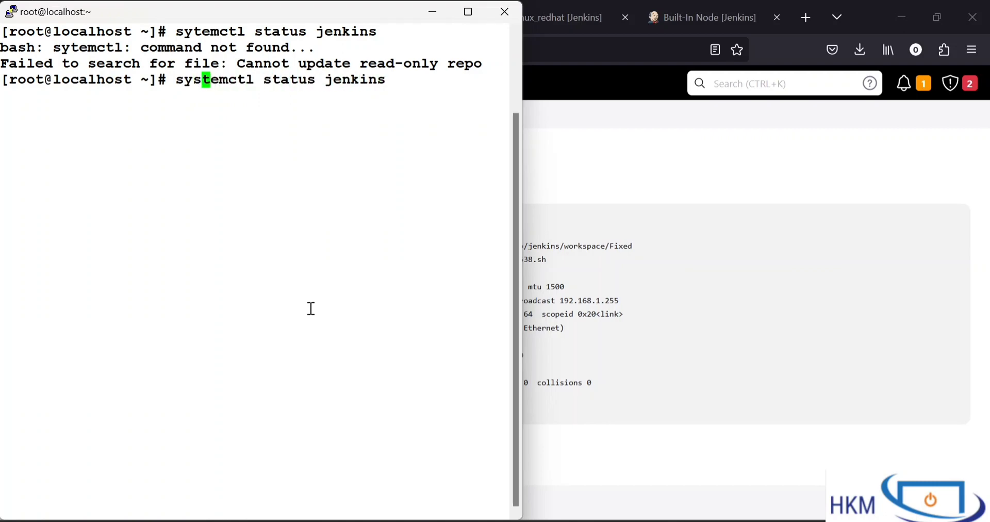
key(Return)
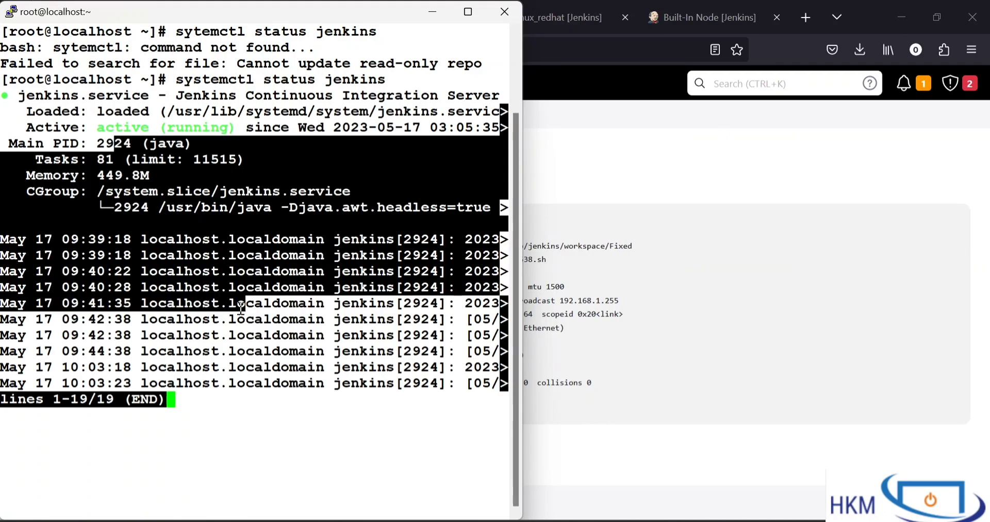
Step: Exit the status view, run "ifconfig enp0s3" in the terminal, and check the server's inet address
text(qig)
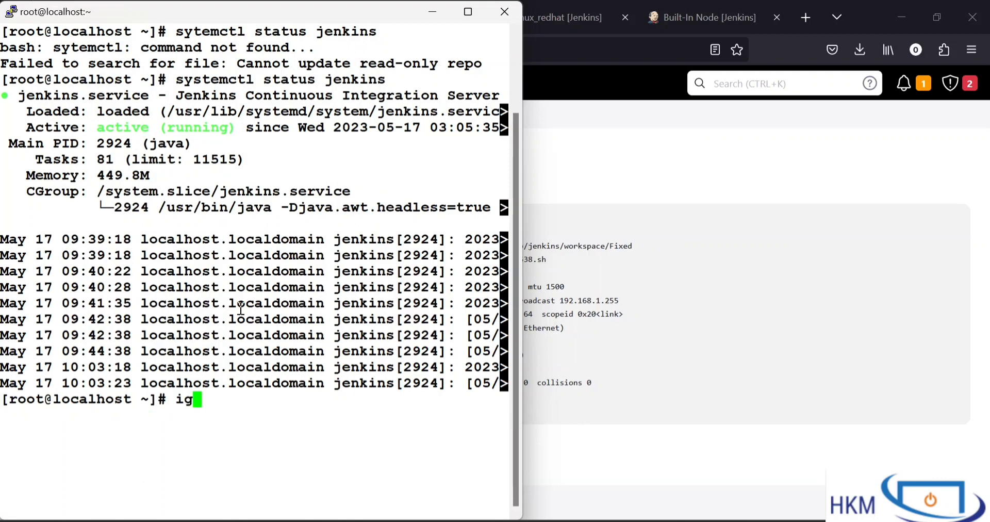
key(BackSpace)
text(fconfgi )
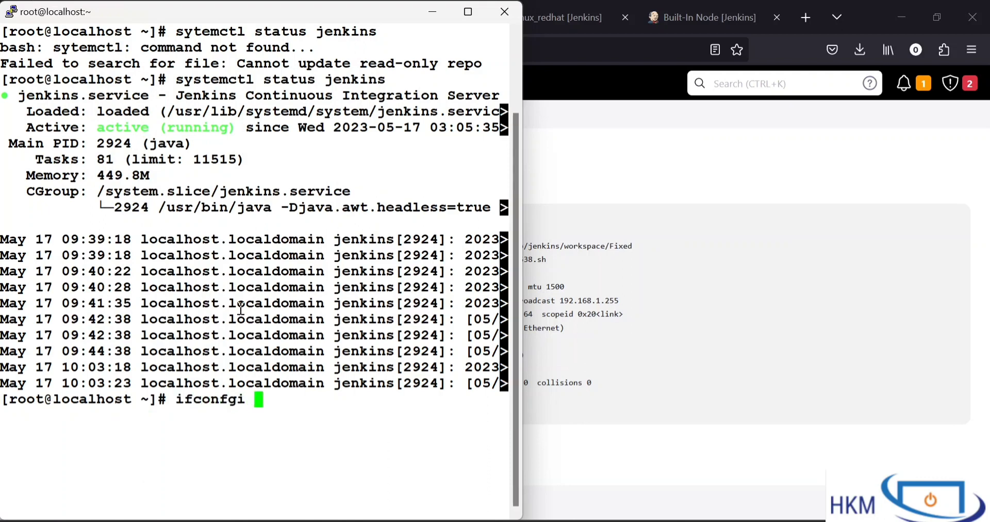
text(enp)
key(BackSpace)
key(BackSpace)
key(BackSpace)
key(BackSpace)
key(BackSpace)
key(BackSpace)
text(ig en)
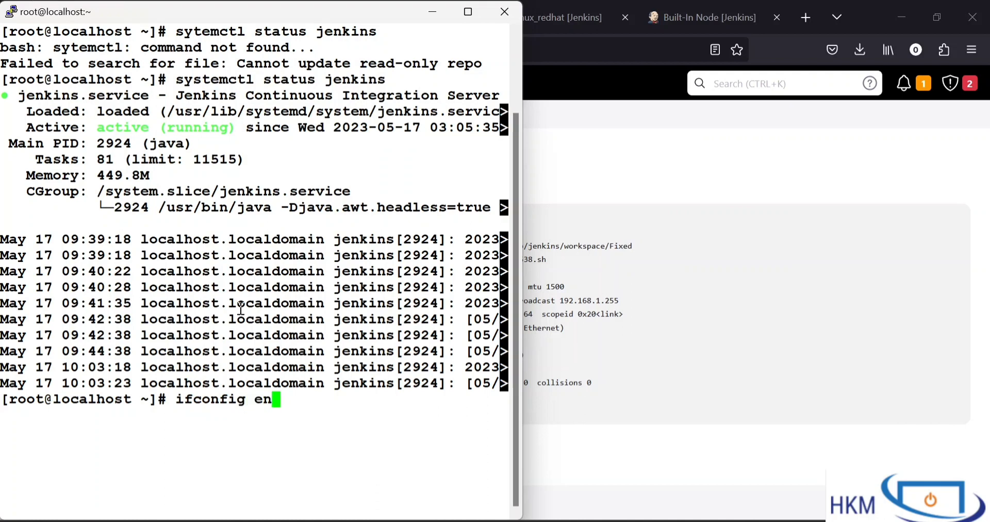
text(p0s3)
key(Return)
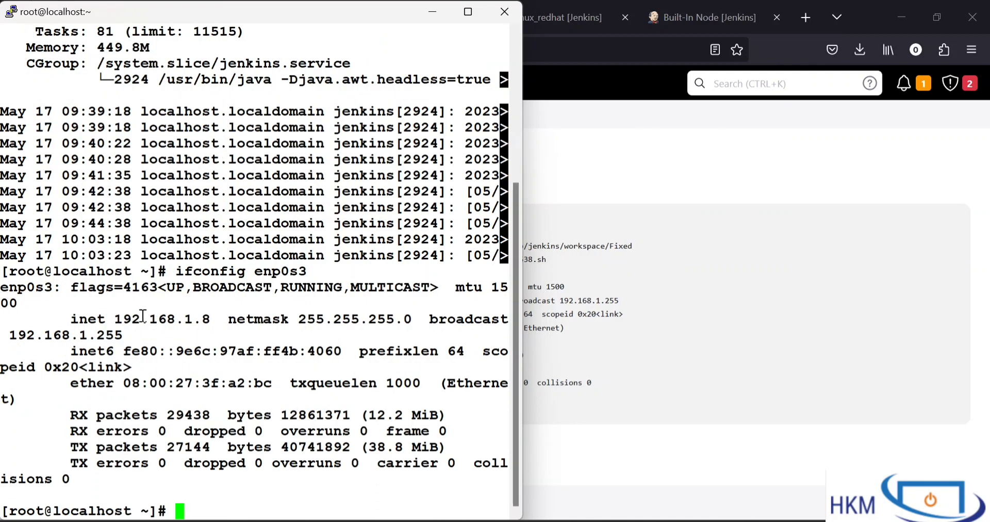
drag(143, 316, 249, 331)
click(248, 331)
Step: Return to the browser, review the console output of build #1, and go back to the Fixed project page
click(612, 313)
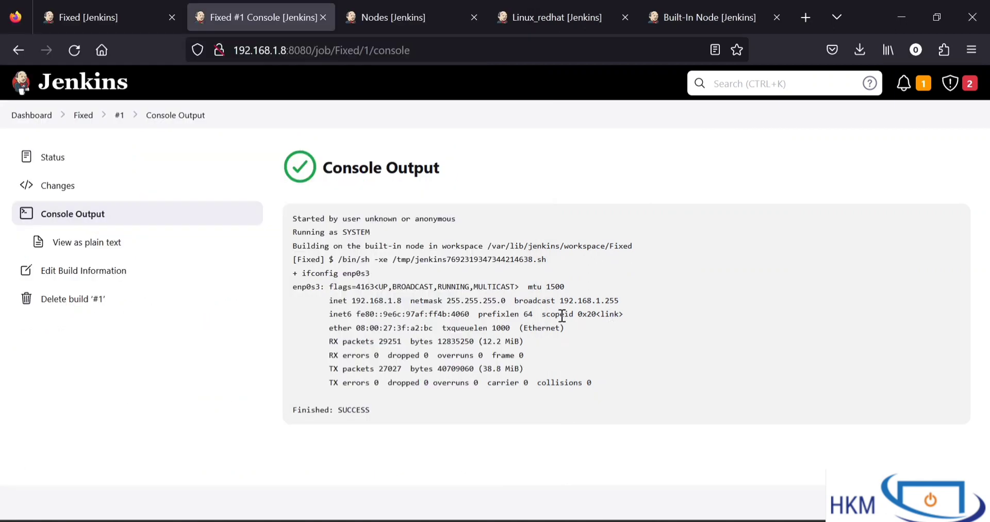
drag(342, 232, 555, 409)
click(555, 410)
click(83, 116)
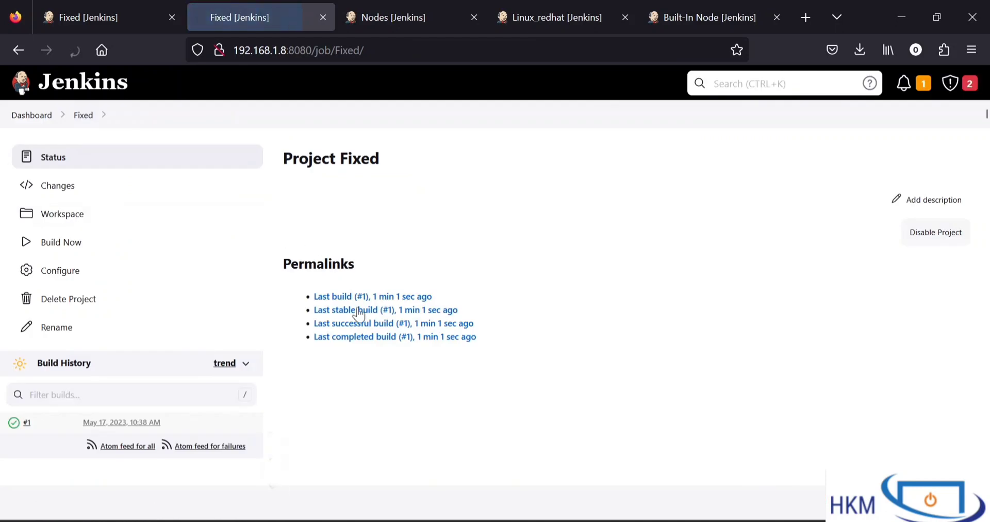